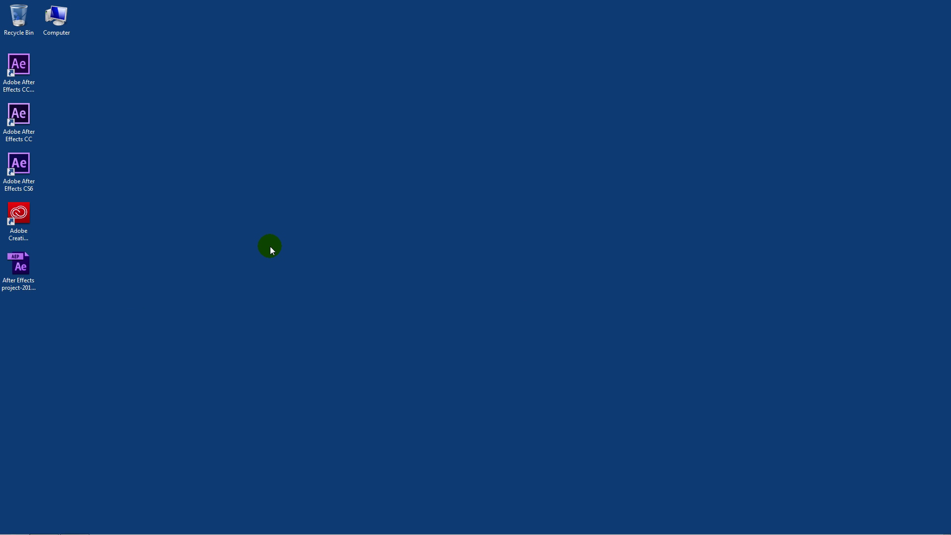
Step: Launch Creative Cloud, check the Previous Version filter, and scroll the Apps list to After Effects
double_click(30, 213)
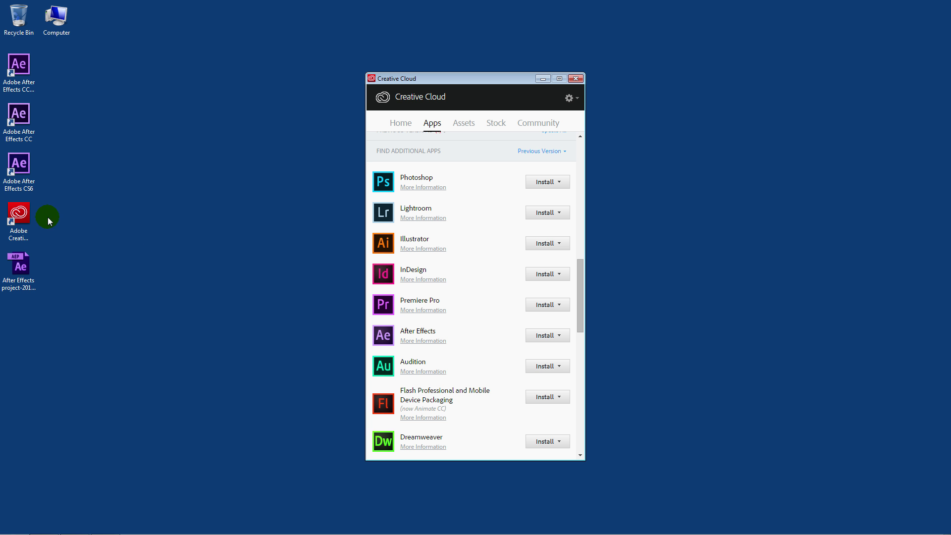
drag(579, 296, 596, 272)
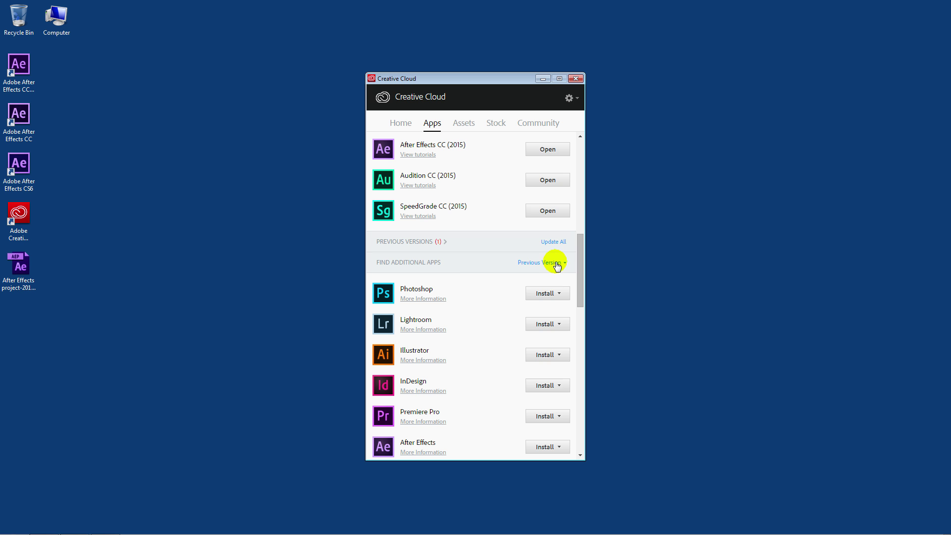
click(557, 265)
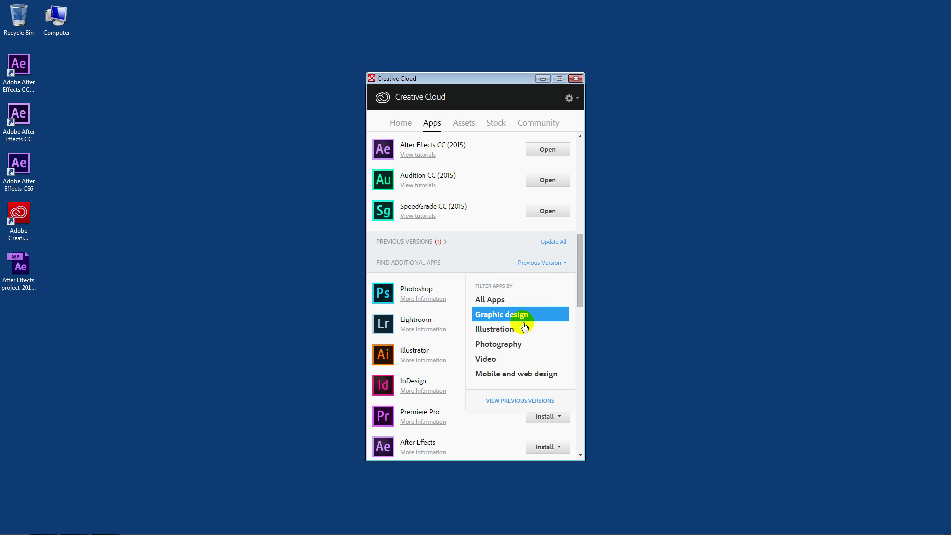
click(522, 402)
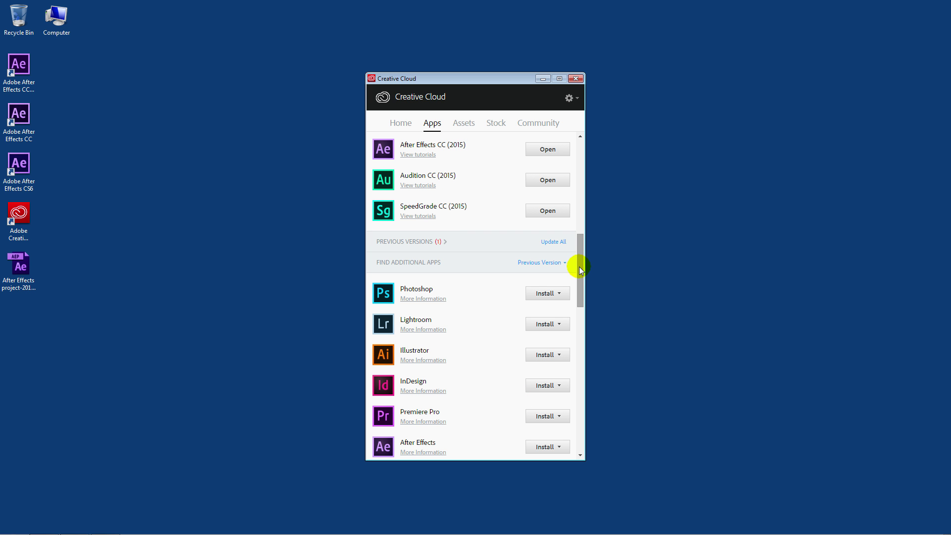
drag(580, 269, 585, 301)
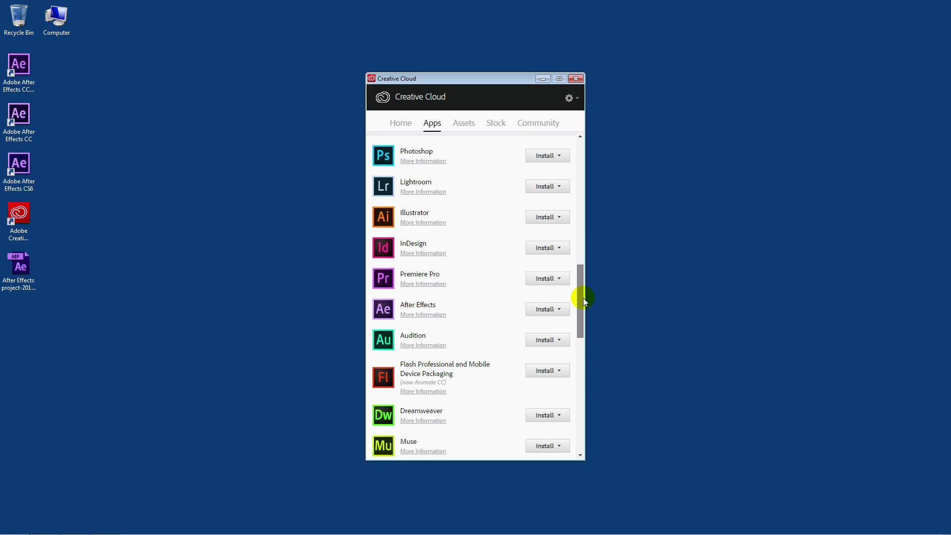
Step: Check which older After Effects versions are installable, then quit Creative Cloud from the gear menu
click(558, 310)
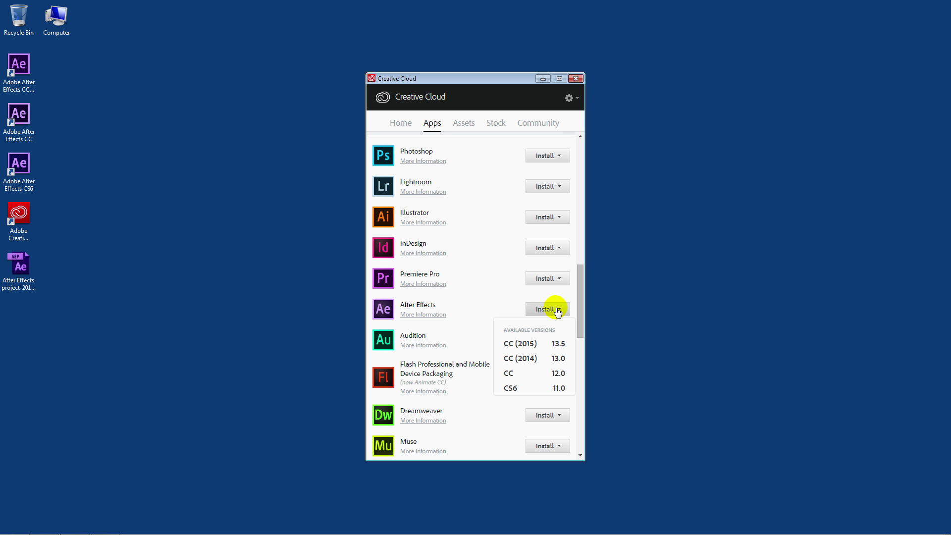
click(533, 380)
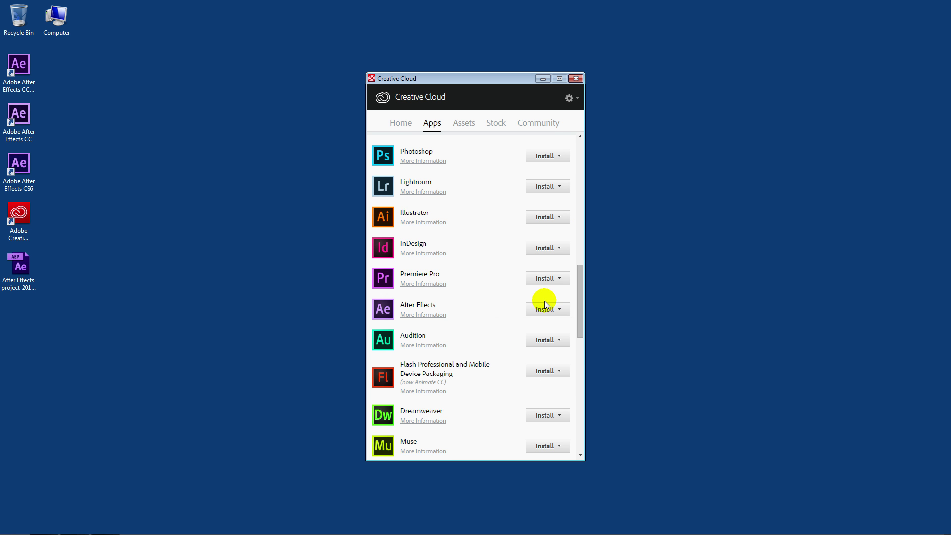
click(577, 99)
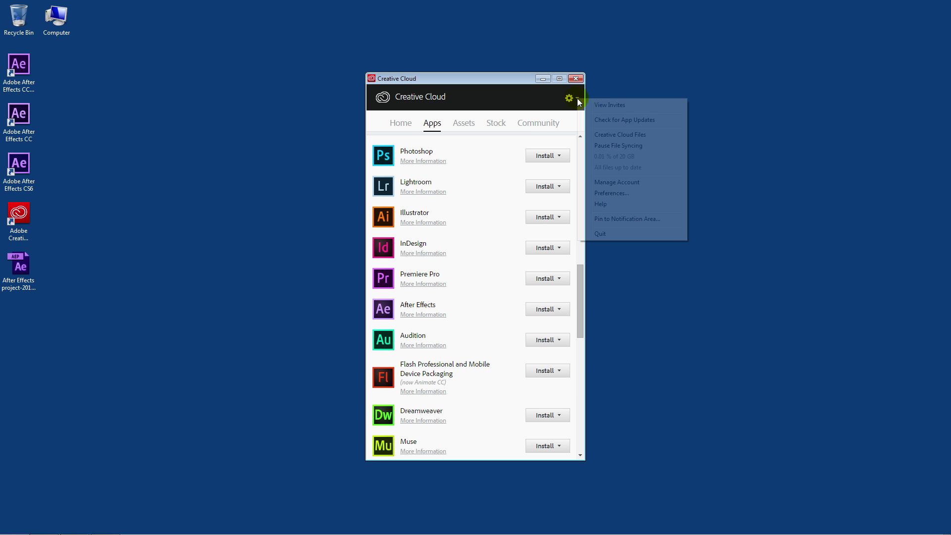
click(601, 234)
Step: Point out the After Effects desktop shortcuts, including CC and CS6, and bring the running CC 2015 project forward
click(20, 74)
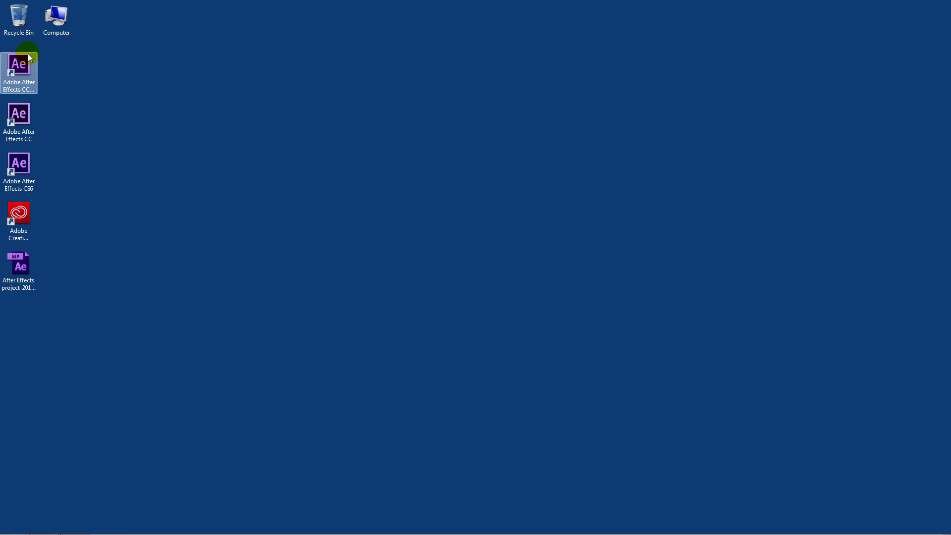
click(22, 113)
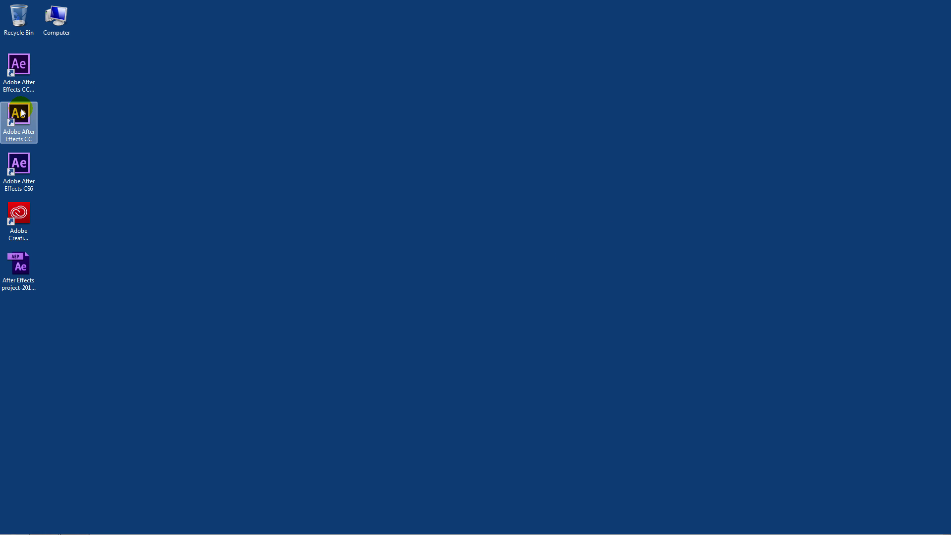
click(21, 175)
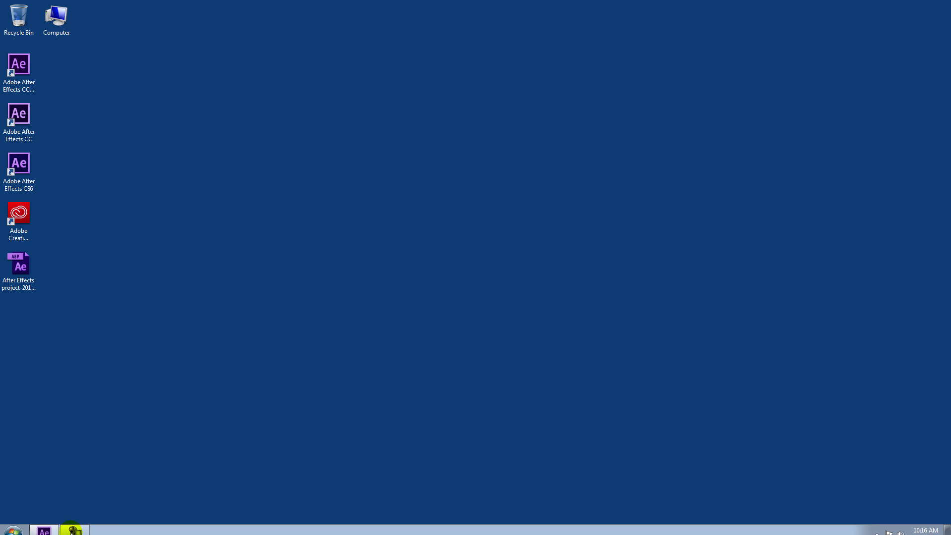
click(44, 526)
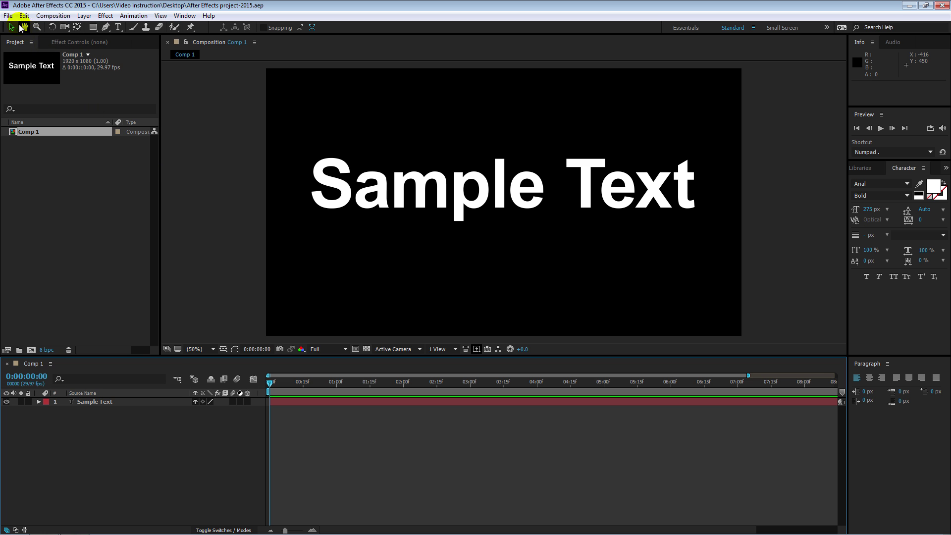
Step: Save a CC-compatible copy of the project to the Desktop as 'After Effects project-CC.aep'
click(8, 16)
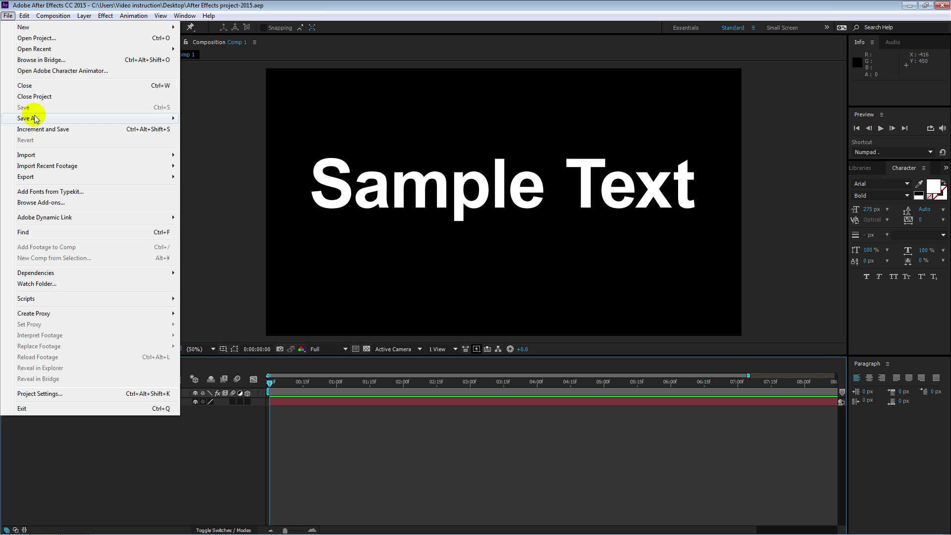
mouse_move(36, 117)
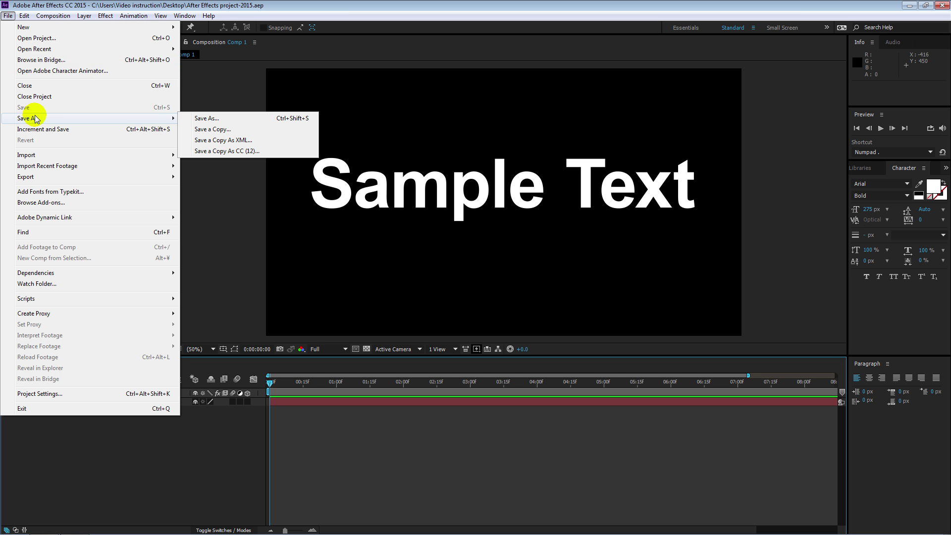
click(226, 156)
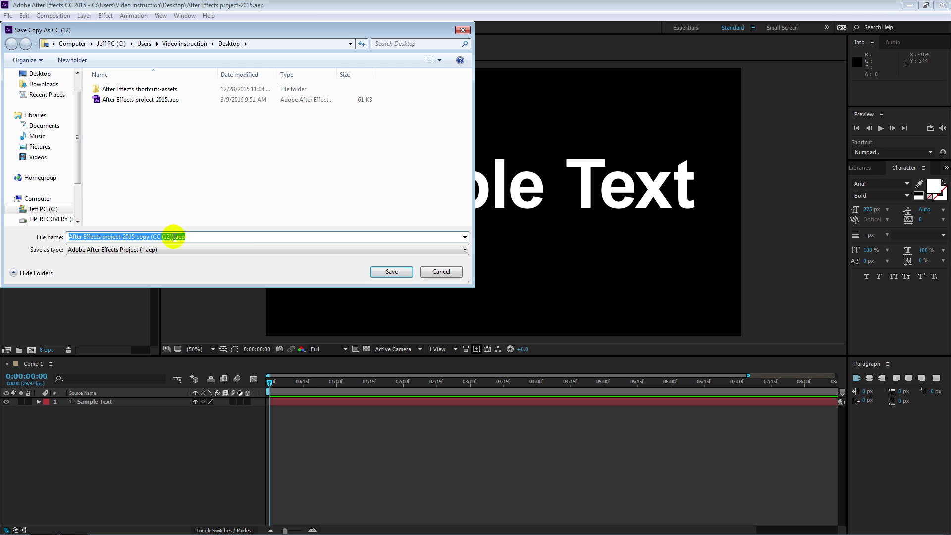
click(123, 237)
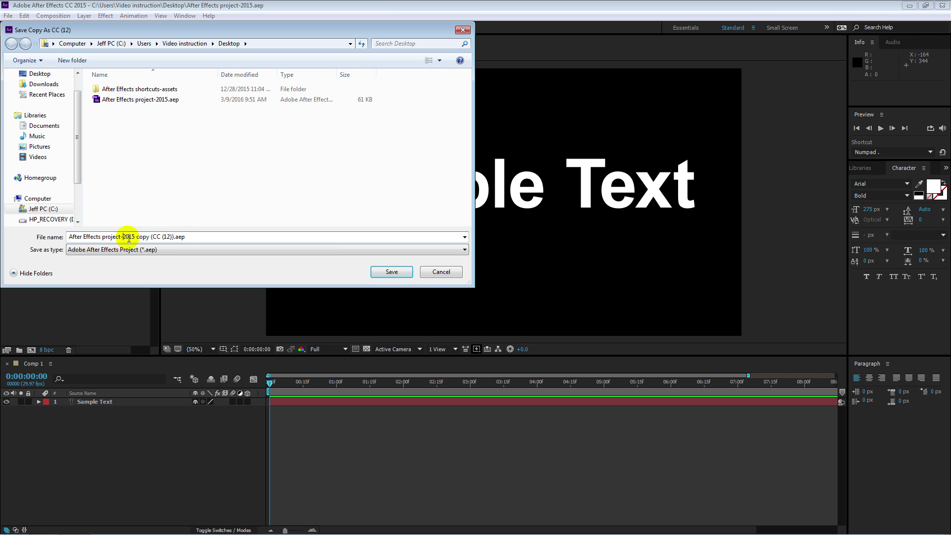
text(CC)
key(Delete)
key(Delete)
key(Delete)
key(Delete)
key(Delete)
key(Delete)
key(Delete)
key(Delete)
key(Delete)
key(Delete)
key(Delete)
key(Delete)
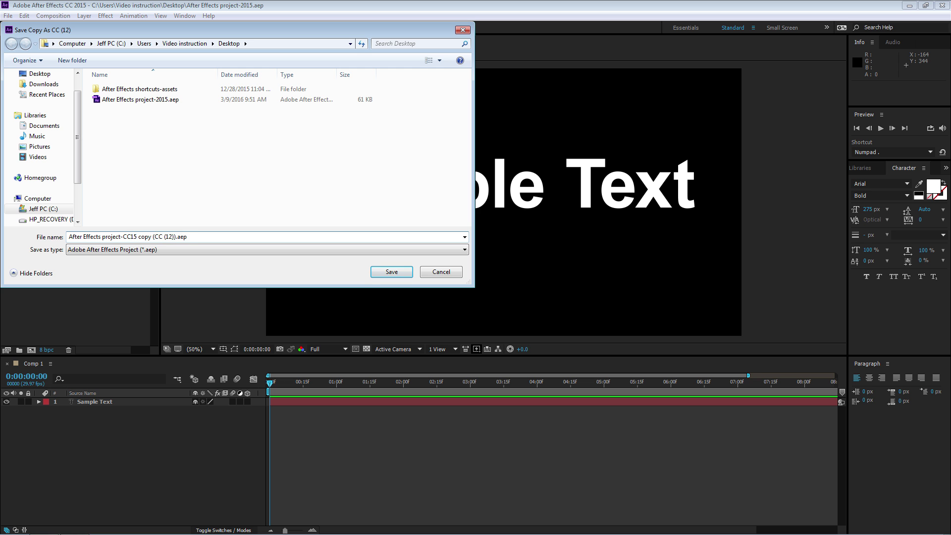
key(Delete)
key(Delete)
key(Delete)
key(Delete)
key(Delete)
key(Delete)
key(Delete)
click(392, 272)
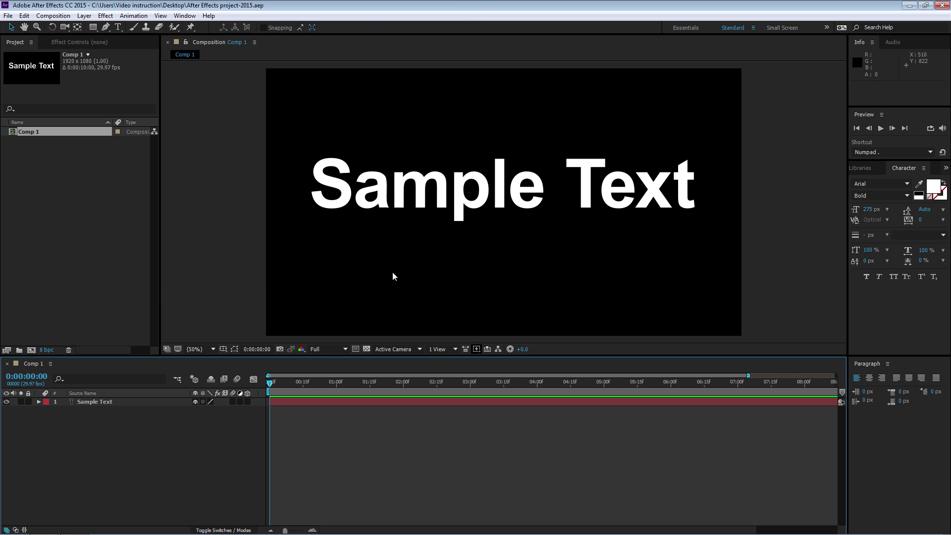
Step: Close CC 2015, launch After Effects CC, and open 'After Effects project-CC.aep'
click(946, 6)
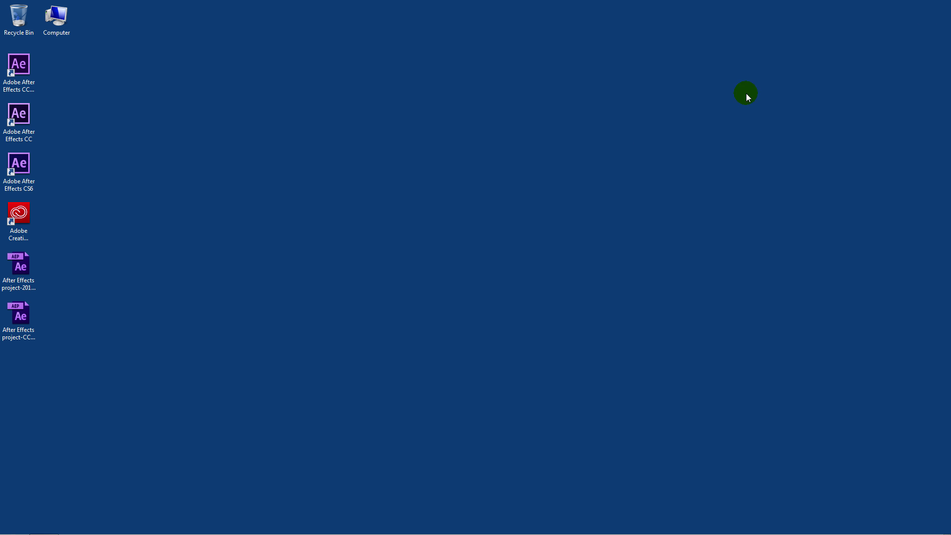
click(23, 119)
double_click(23, 119)
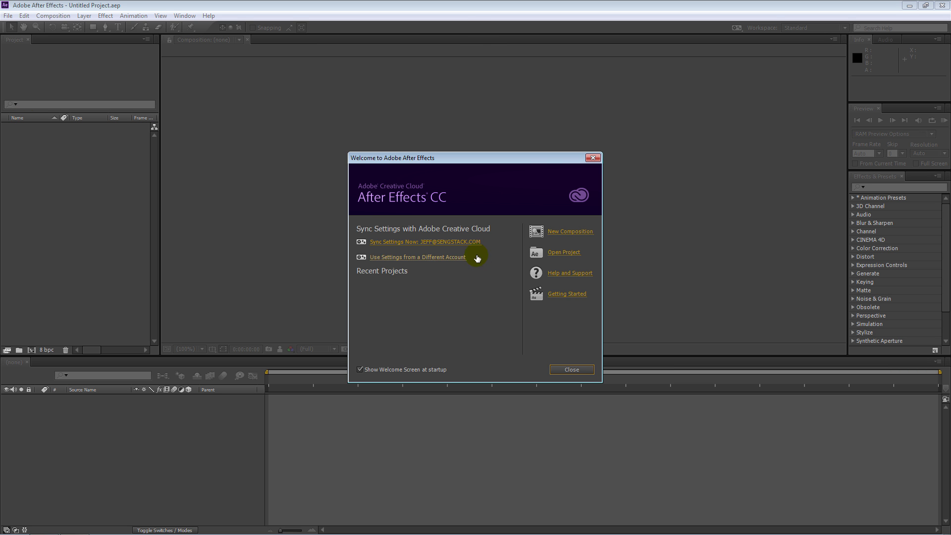
click(558, 253)
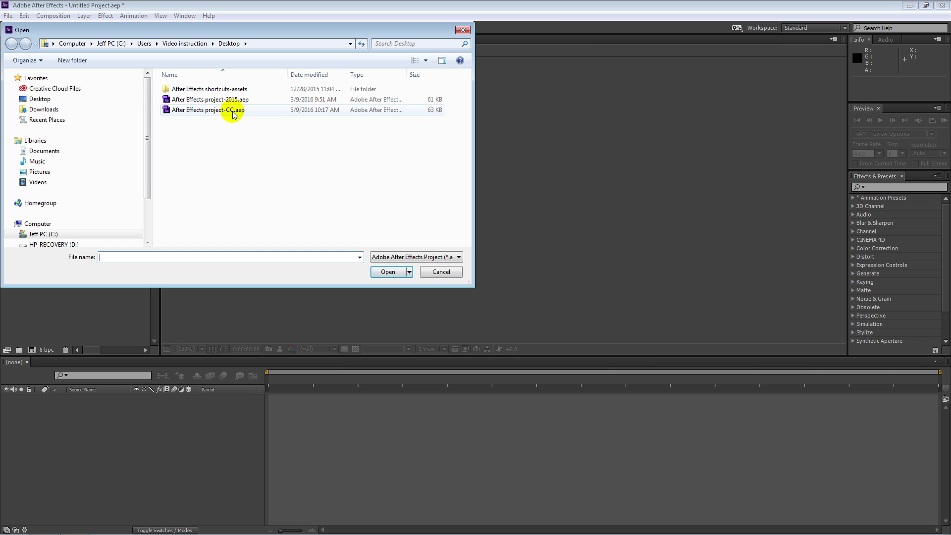
double_click(222, 109)
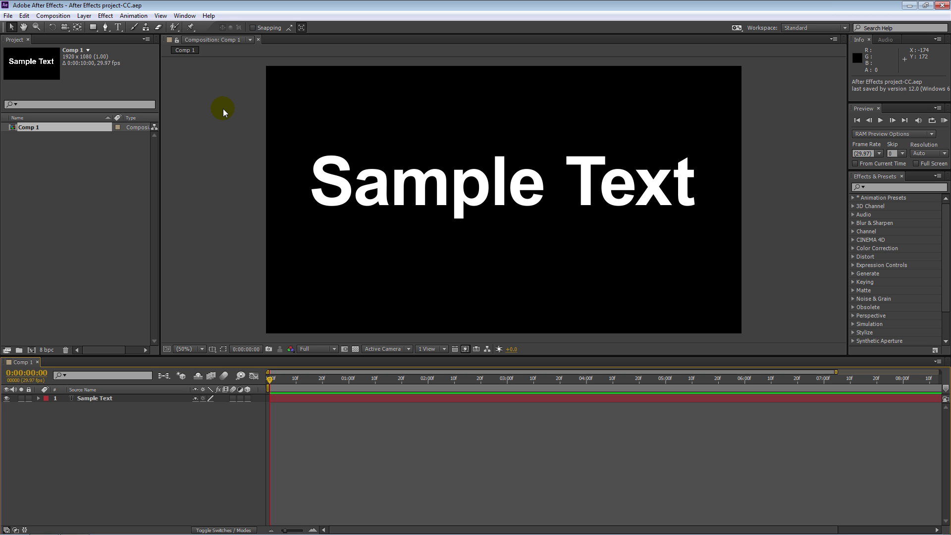
Step: Save a CS6-compatible copy as 'After Effects project-CS6.aep' and select the Sample Text layer
click(8, 16)
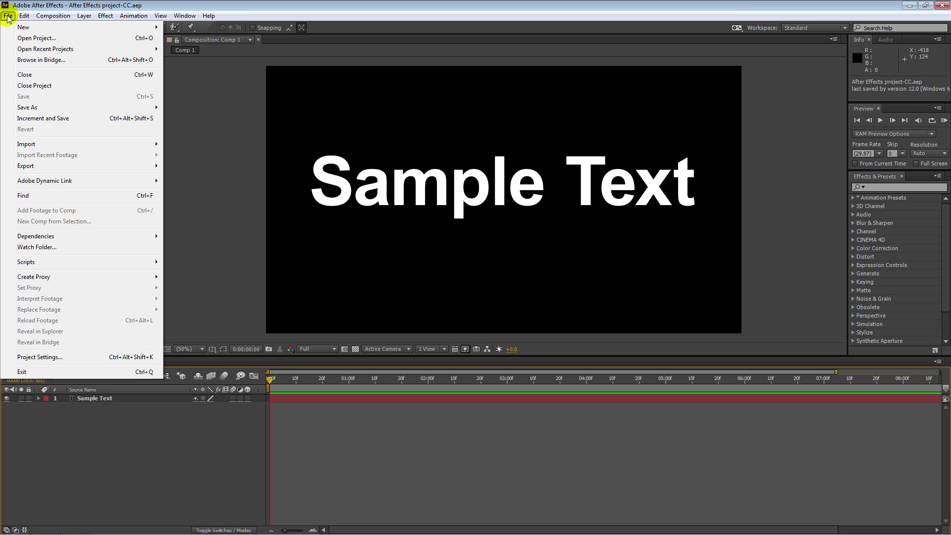
mouse_move(35, 107)
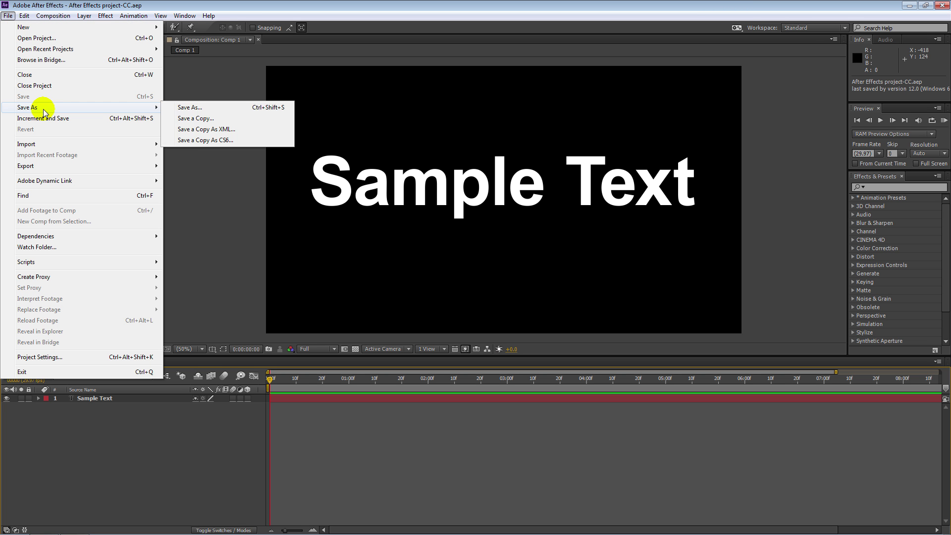
click(202, 141)
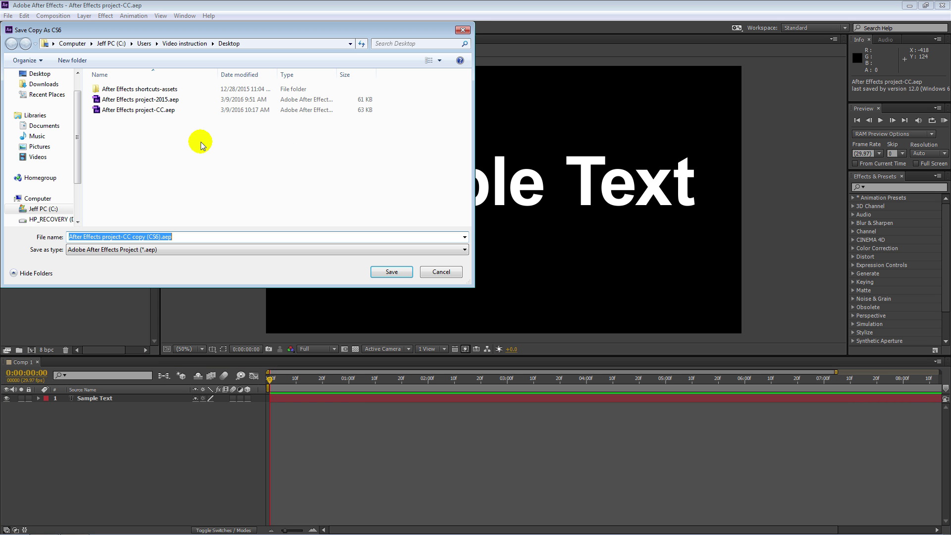
click(127, 236)
text(S6)
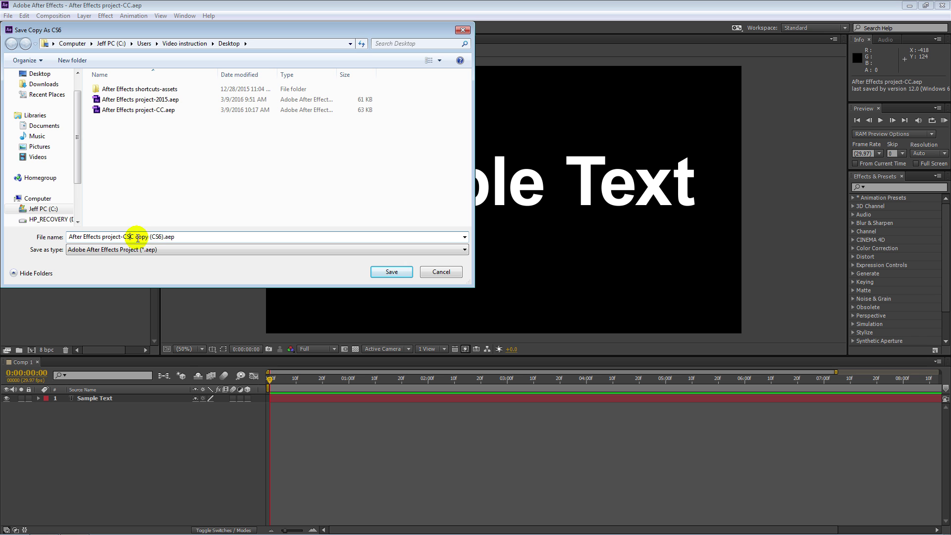
key(Delete)
key(Delete)
key(Delete)
key(Delete)
key(Delete)
key(Delete)
key(Delete)
key(Delete)
key(Delete)
key(Delete)
key(Delete)
key(Delete)
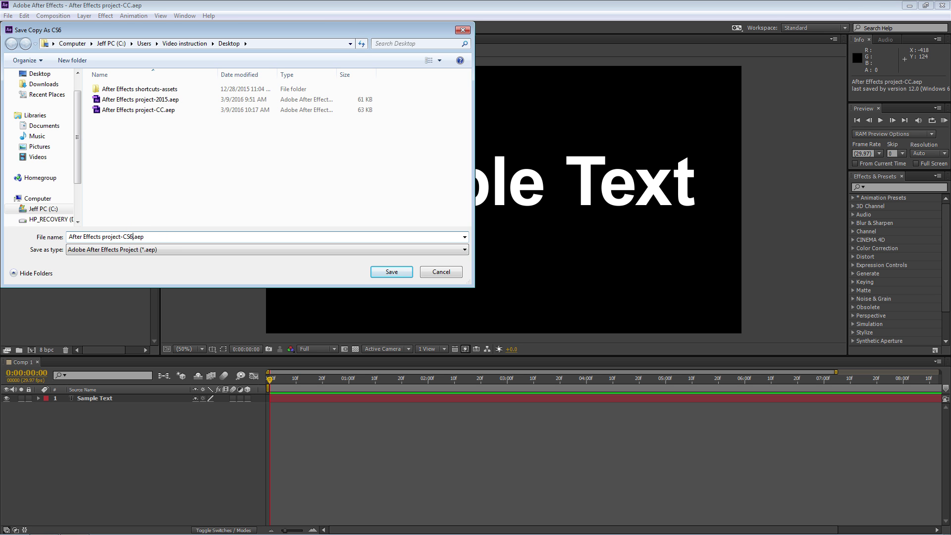
click(396, 270)
click(641, 182)
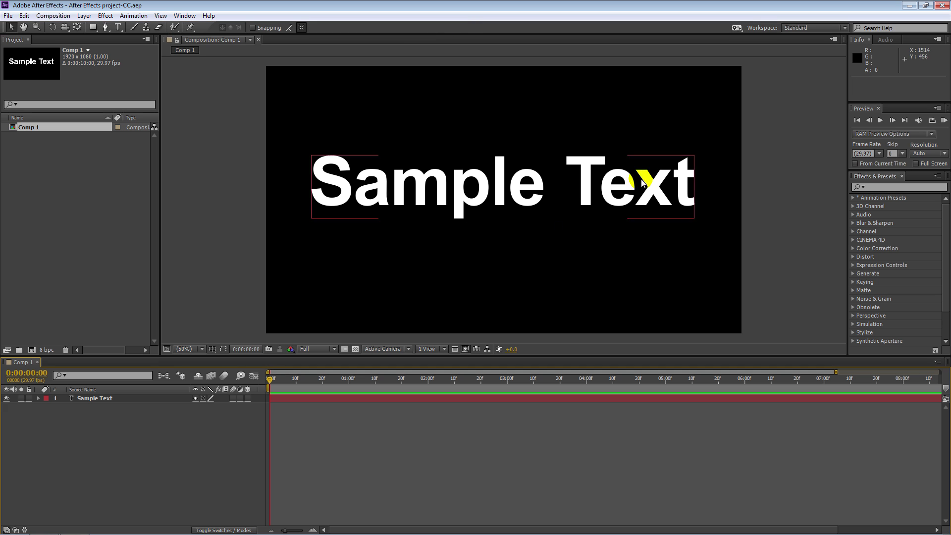
Step: Quit After Effects CC, launch CS6, and open 'After Effects project-CS6.aep'
click(941, 6)
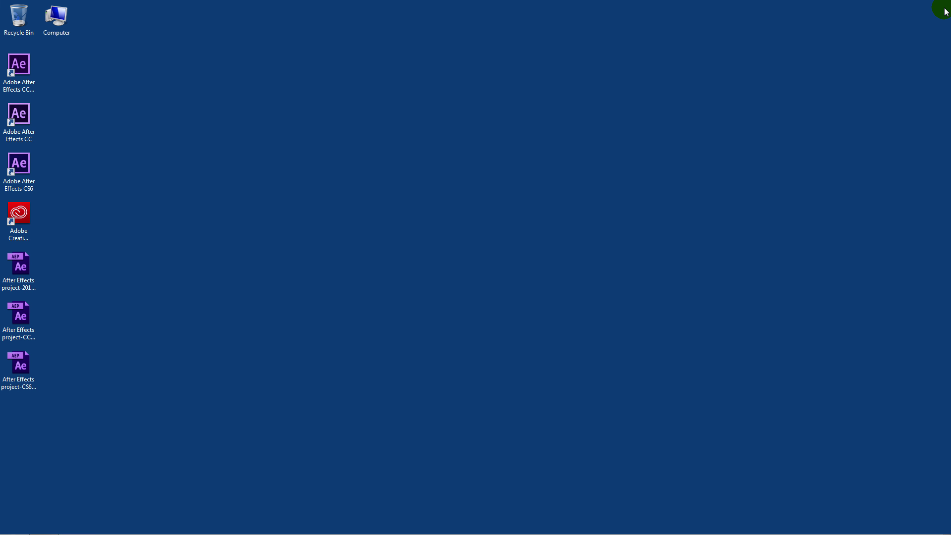
double_click(19, 166)
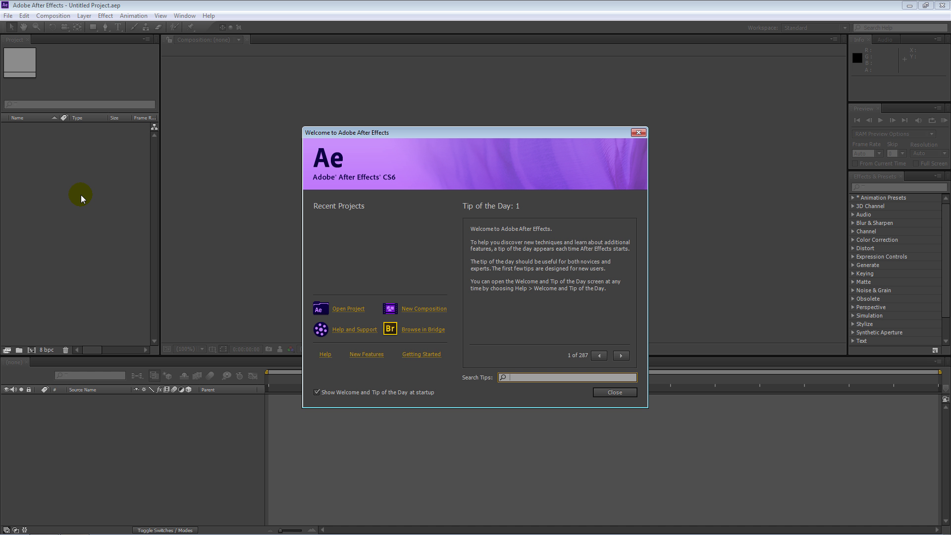
click(352, 309)
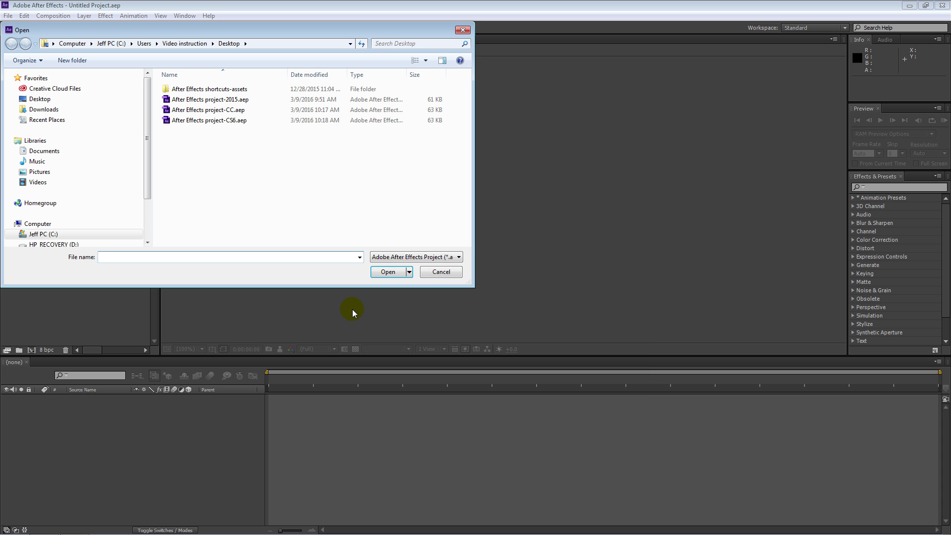
double_click(169, 121)
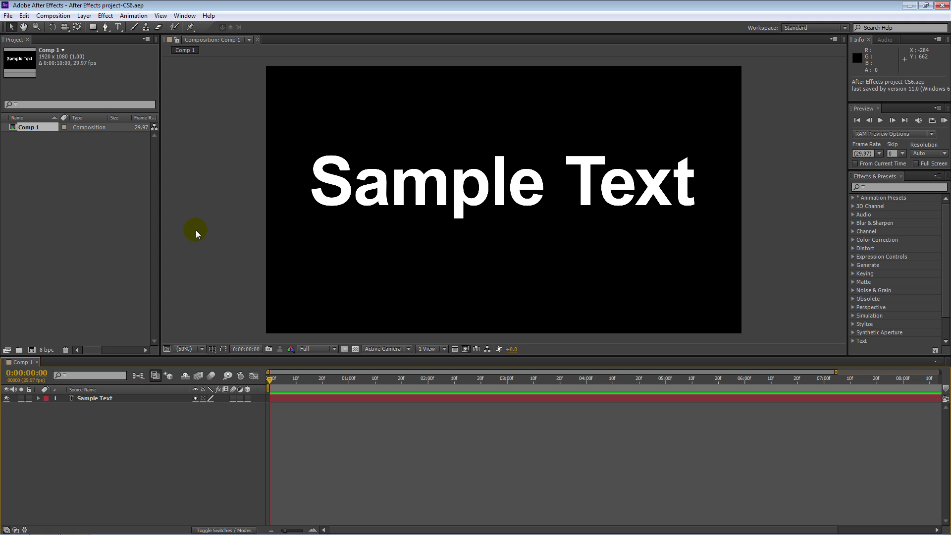
Step: Show the File > Save As options in CS6, including Save a Copy As CS5.5
click(8, 15)
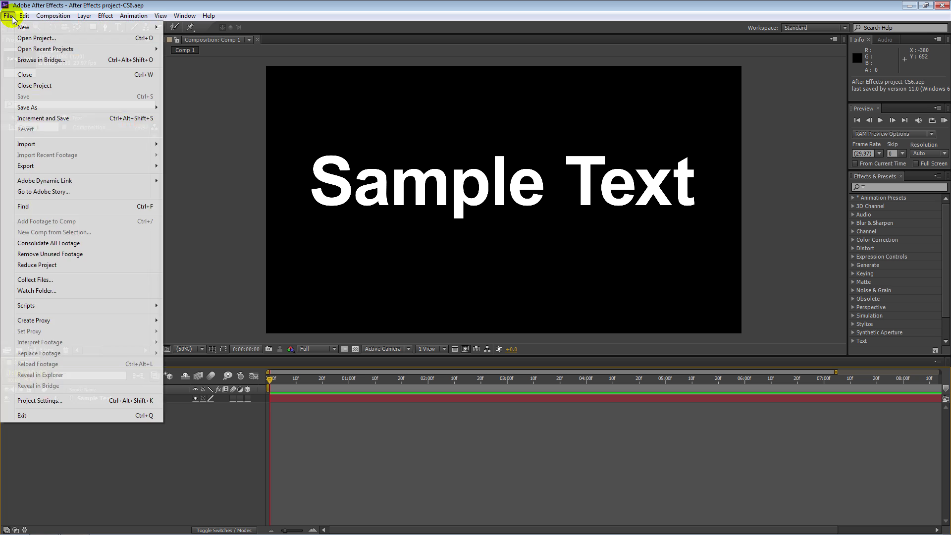
mouse_move(37, 106)
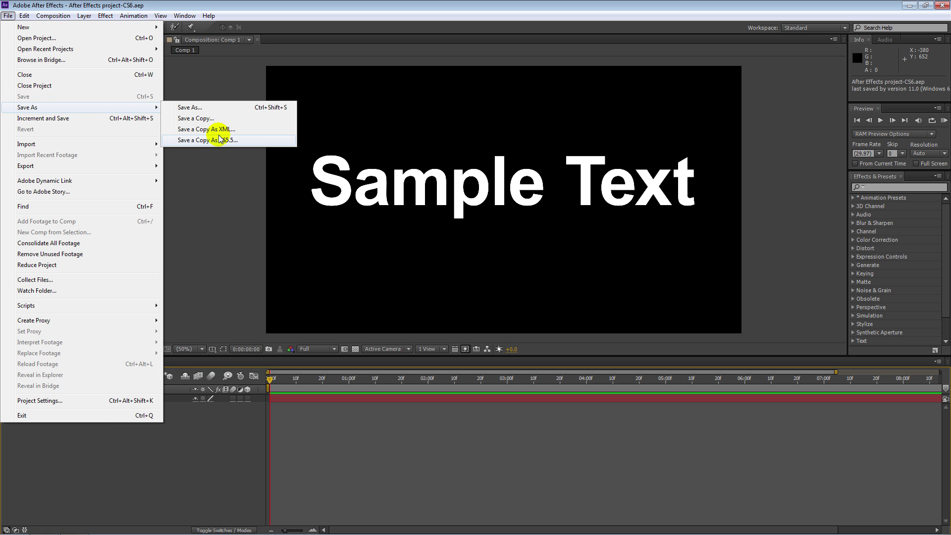